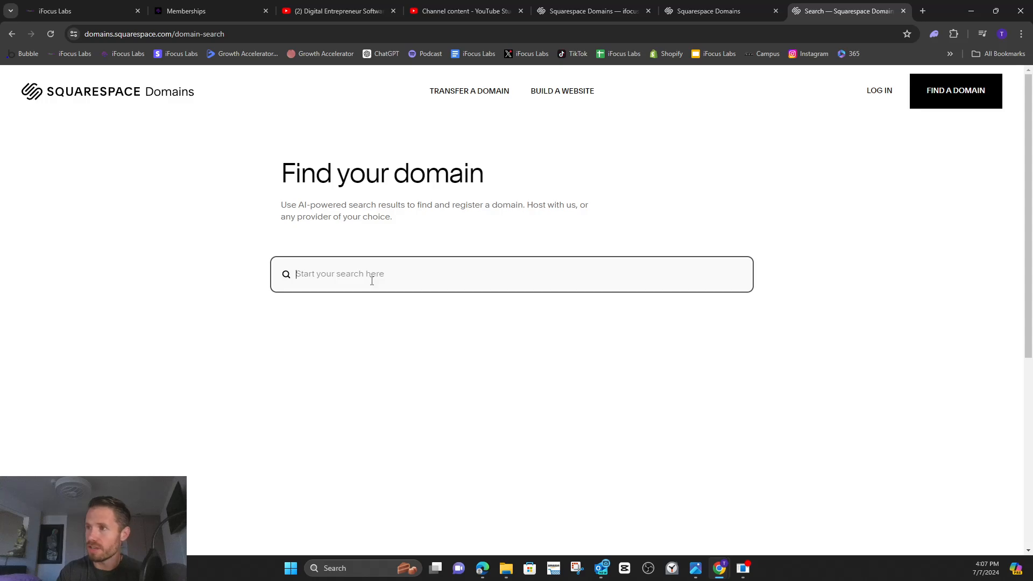
Search for the domain name dogwalkerselite and examine the available extensions and their prices.
{"action": "type", "text": "dogwalkers"}
{"action": "key", "text": "BackSpace"}
{"action": "type", "text": "elite"}
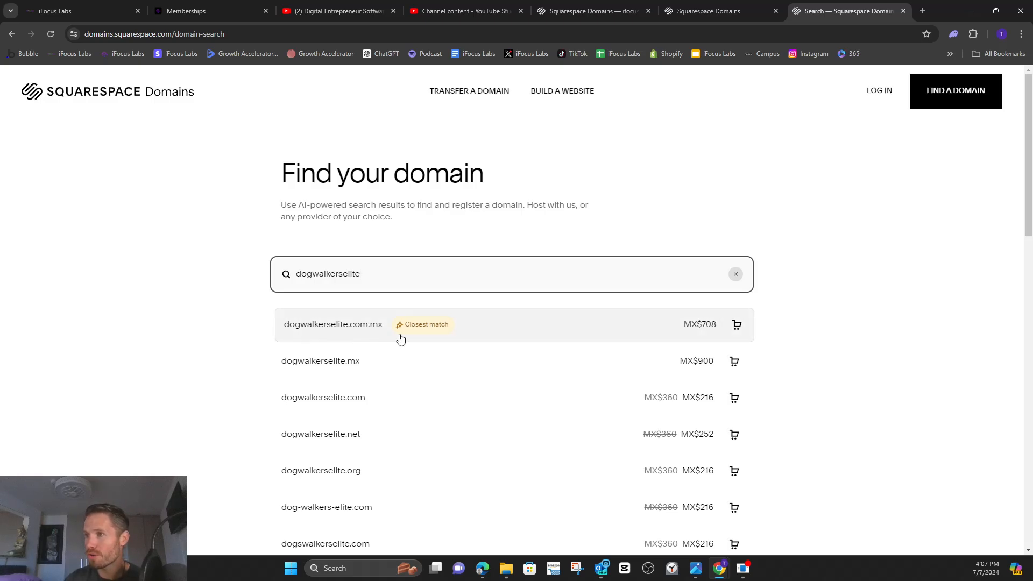
{"action": "scroll", "coordinate": [451, 375], "scroll_direction": "down", "scroll_amount": 2}
{"action": "scroll", "coordinate": [450, 375], "scroll_direction": "down", "scroll_amount": 1}
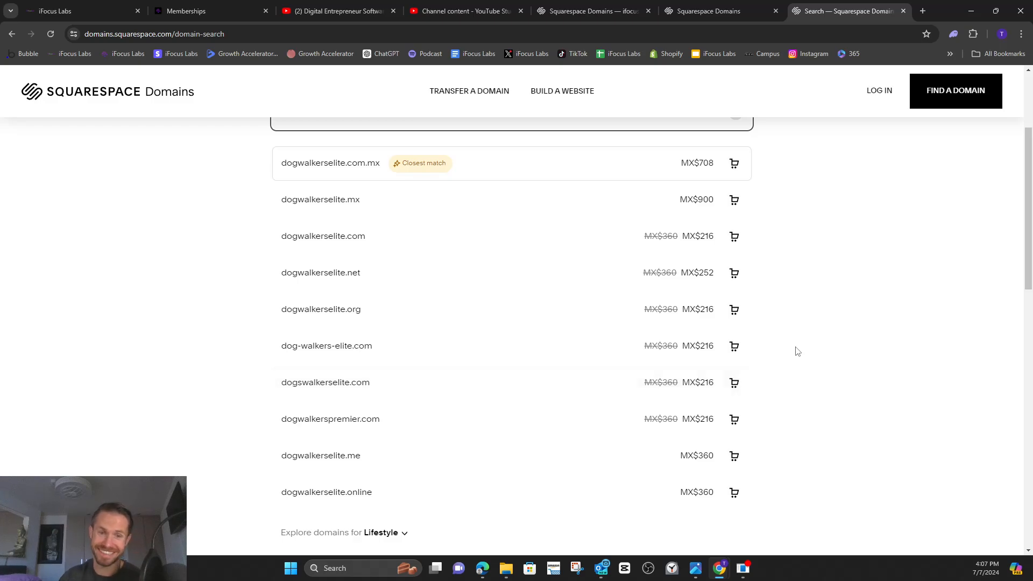
{"action": "scroll", "coordinate": [836, 344], "scroll_direction": "down", "scroll_amount": 3}
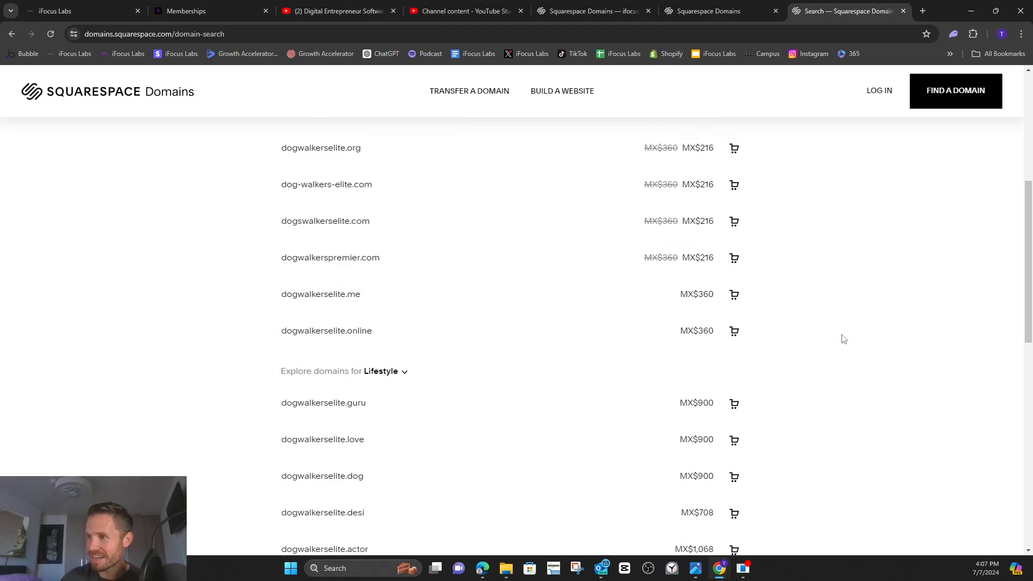
{"action": "scroll", "coordinate": [842, 339], "scroll_direction": "up", "scroll_amount": 4}
{"action": "scroll", "coordinate": [843, 339], "scroll_direction": "up", "scroll_amount": 2}
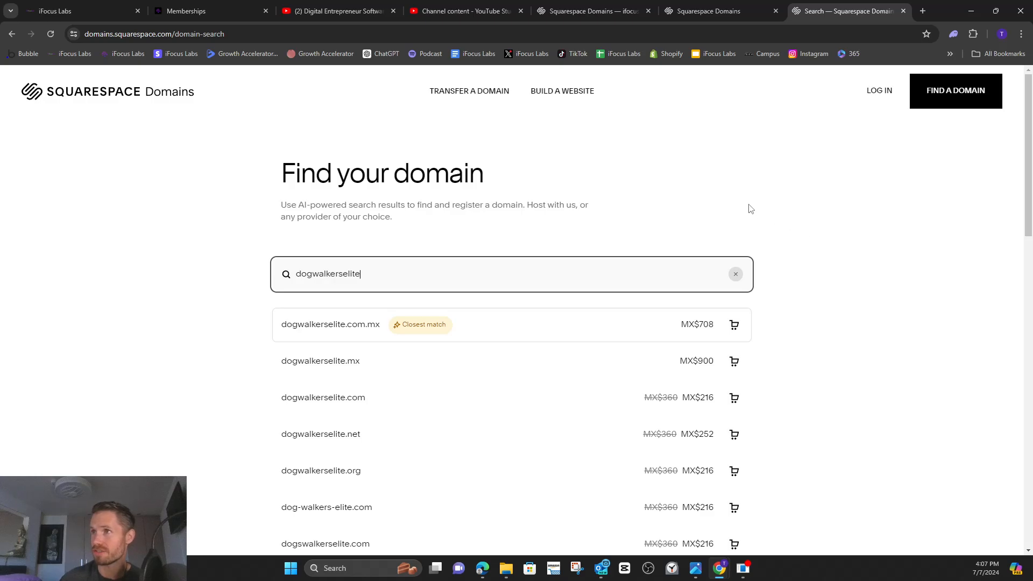
Switch to the iFocus Labs portal and open the Domains settings of the iFocus Labs account.
{"action": "left_click", "coordinate": [62, 14]}
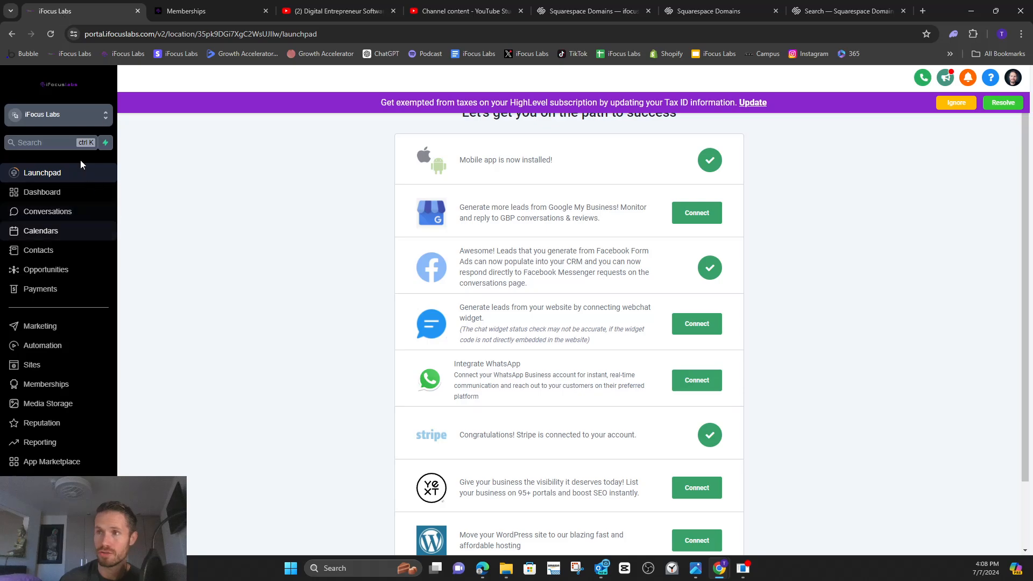
{"action": "left_click", "coordinate": [62, 122]}
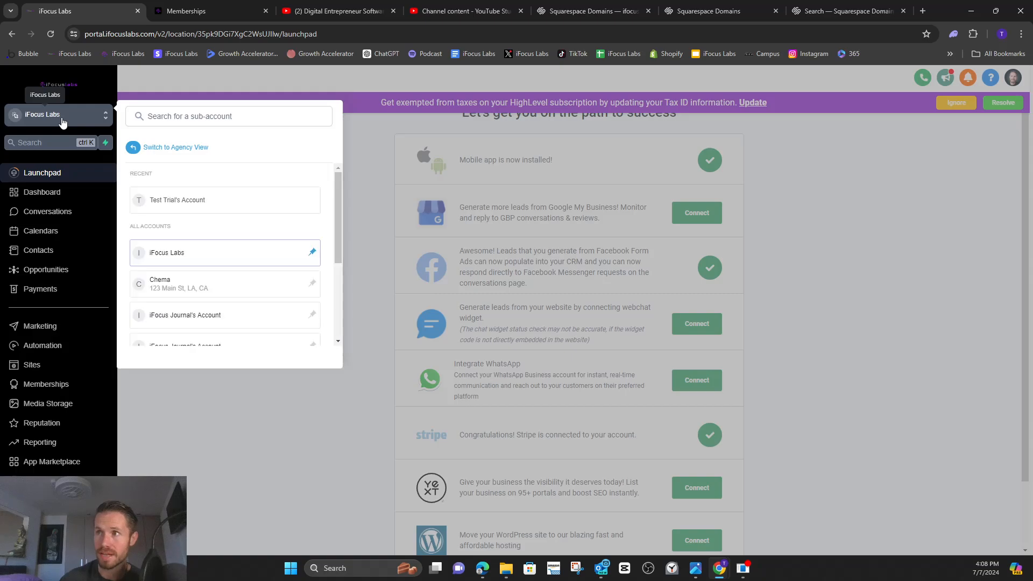
{"action": "left_click", "coordinate": [62, 122]}
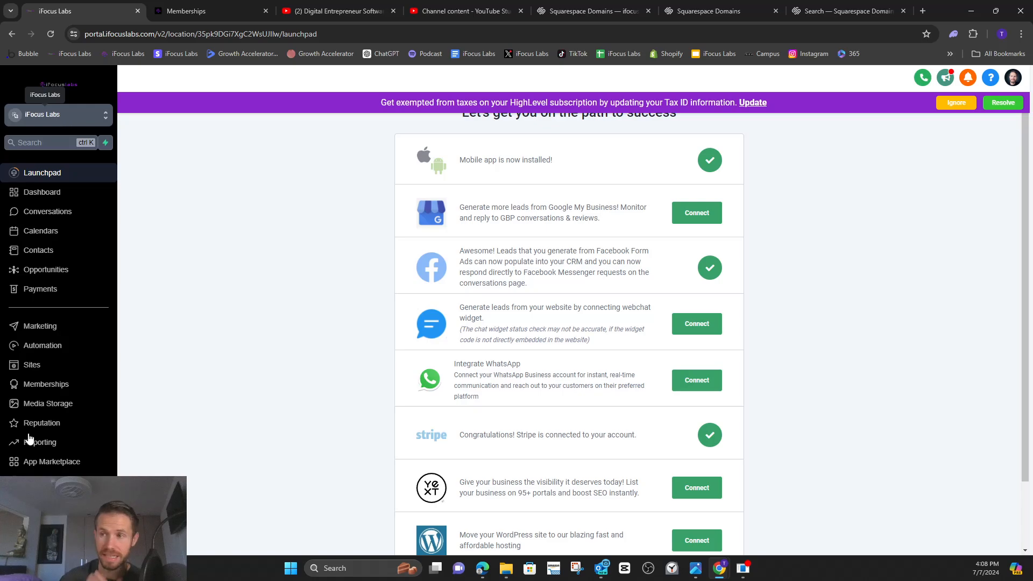
{"action": "left_click", "coordinate": [35, 541]}
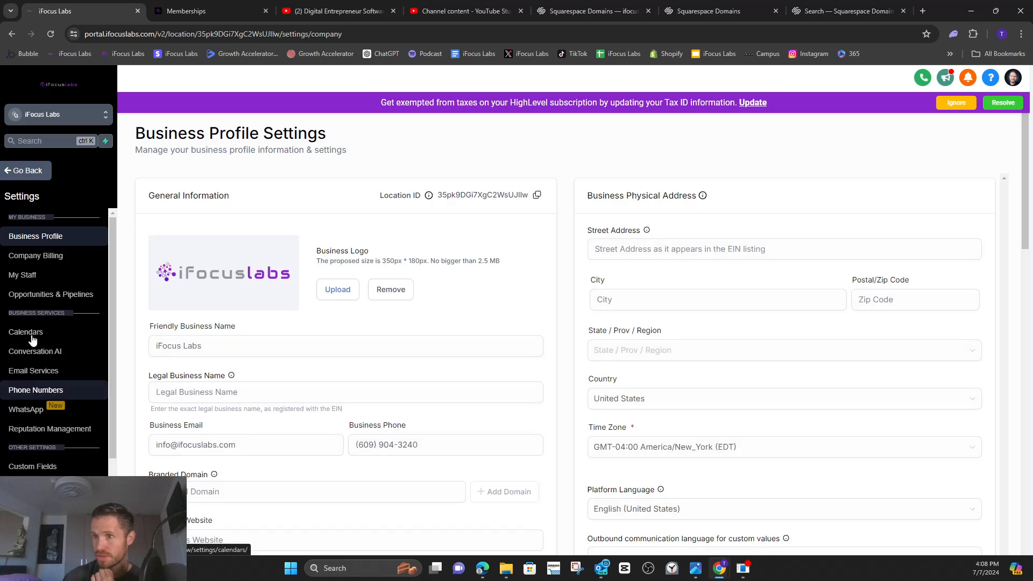
{"action": "scroll", "coordinate": [52, 446], "scroll_direction": "down", "scroll_amount": 2}
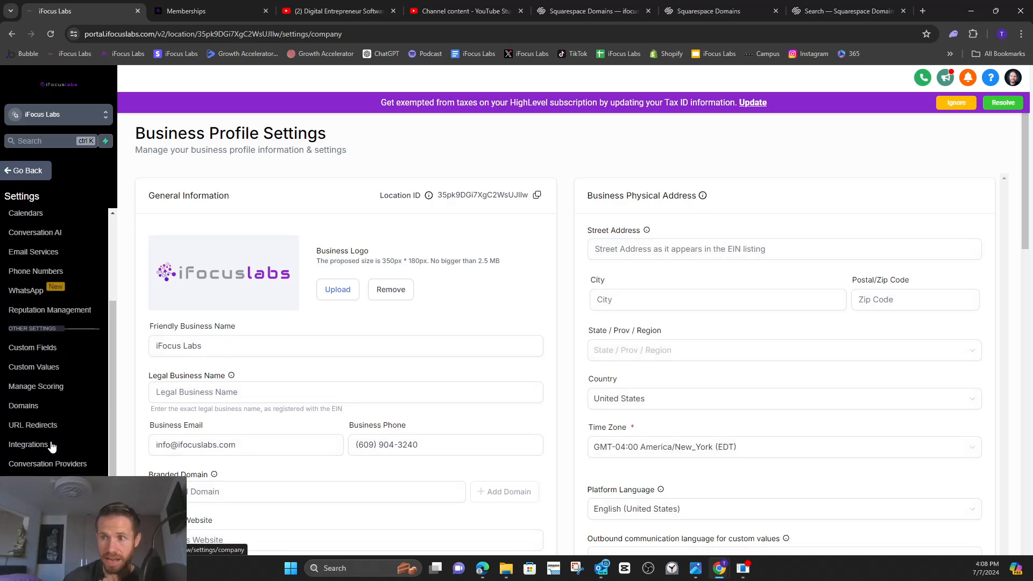
{"action": "left_click", "coordinate": [34, 411]}
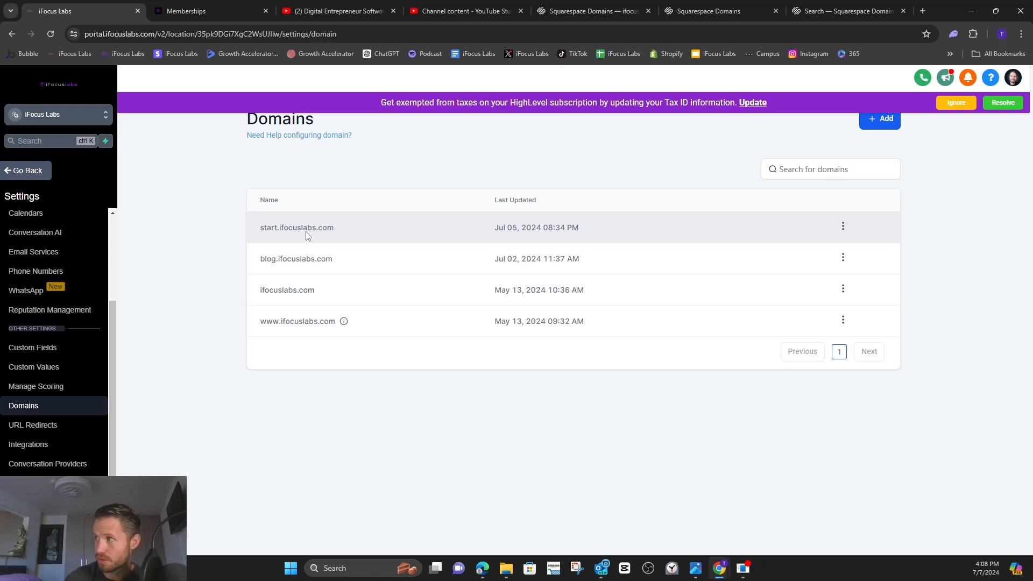
Add the subdomain onboarding.ifocuslabs.com as a new domain and continue to its required DNS record.
{"action": "left_click", "coordinate": [875, 126]}
{"action": "left_click", "coordinate": [434, 330]}
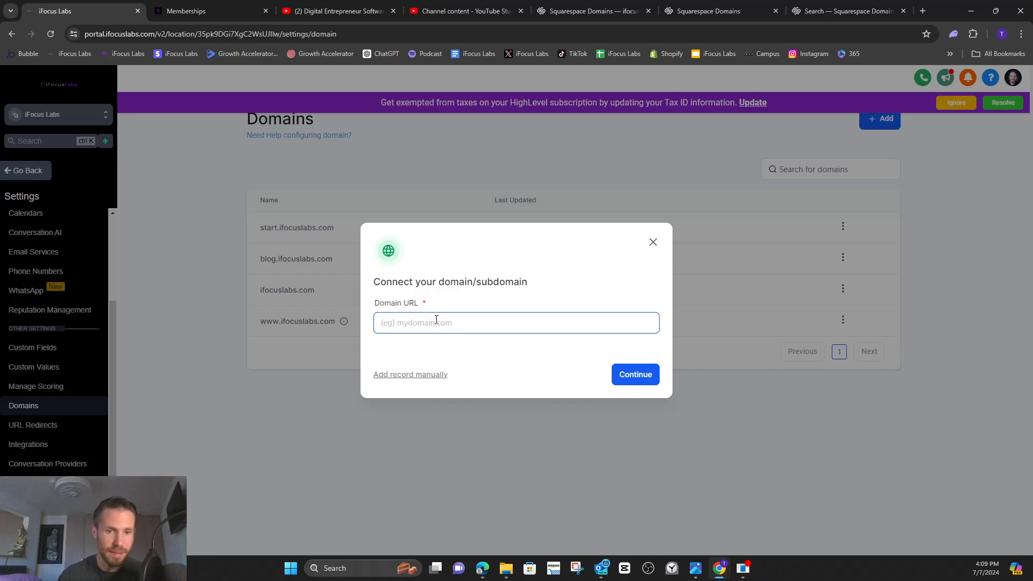
{"action": "type", "text": "onboarding"}
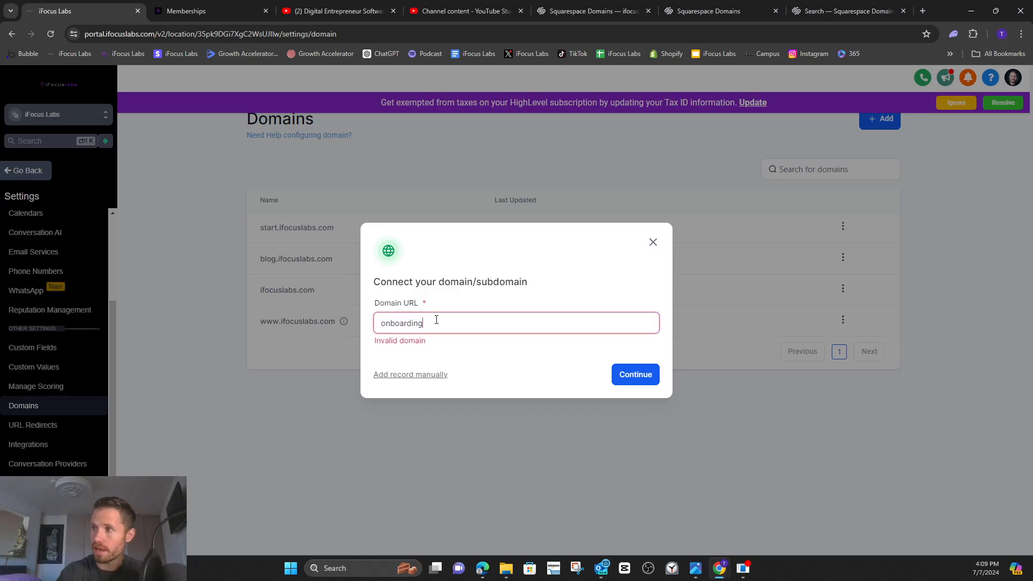
{"action": "type", "text": ".ifocuslabs.com"}
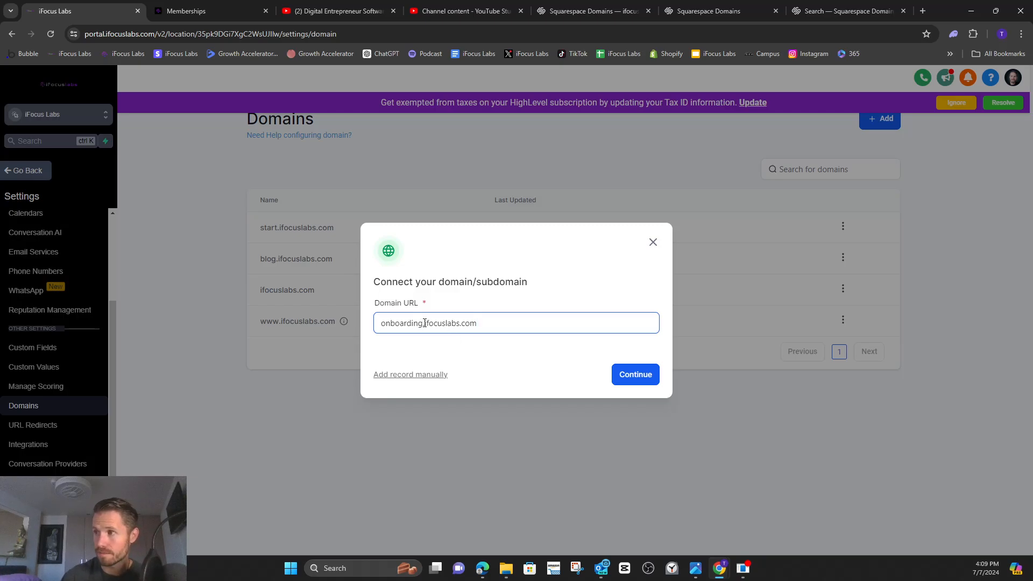
{"action": "mouse_move", "coordinate": [424, 323]}
{"action": "left_mouse_down"}
{"action": "mouse_move", "coordinate": [376, 324]}
{"action": "mouse_move", "coordinate": [424, 323]}
{"action": "left_mouse_up"}
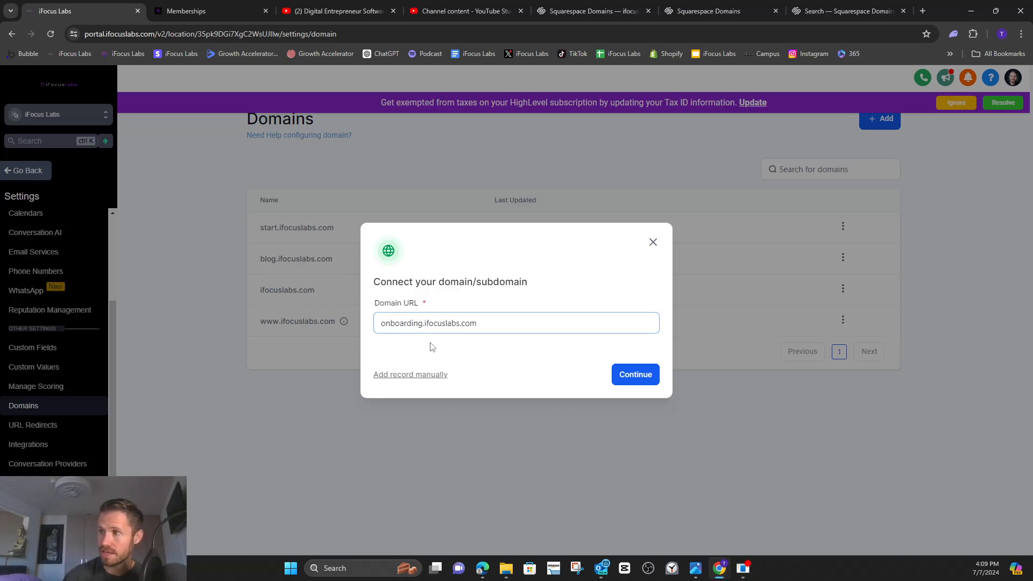
{"action": "left_click", "coordinate": [634, 376]}
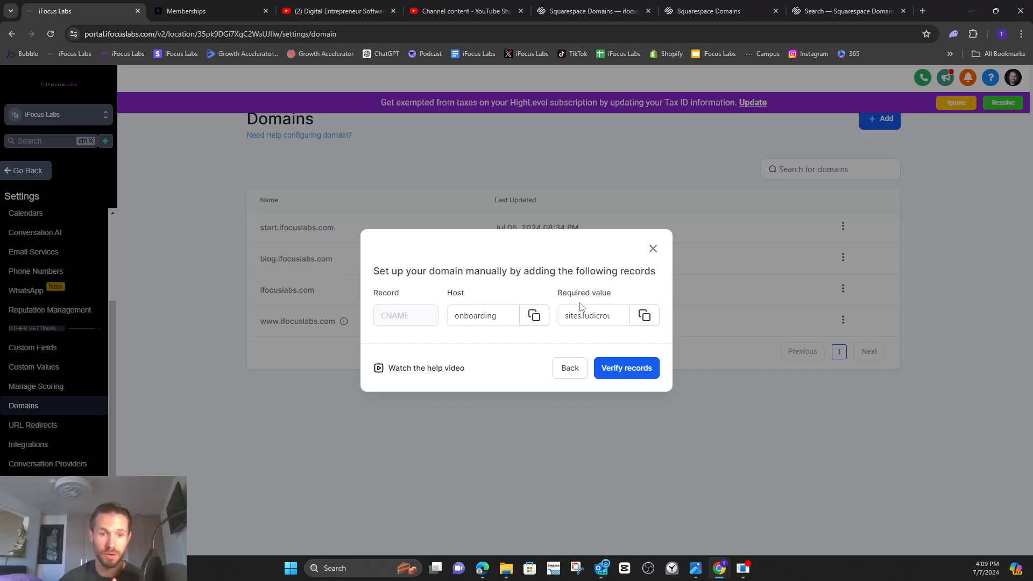
Switch to Squarespace's DNS settings for ifocuslabs.com, look over the existing records and start a new custom record.
{"action": "left_click", "coordinate": [711, 12]}
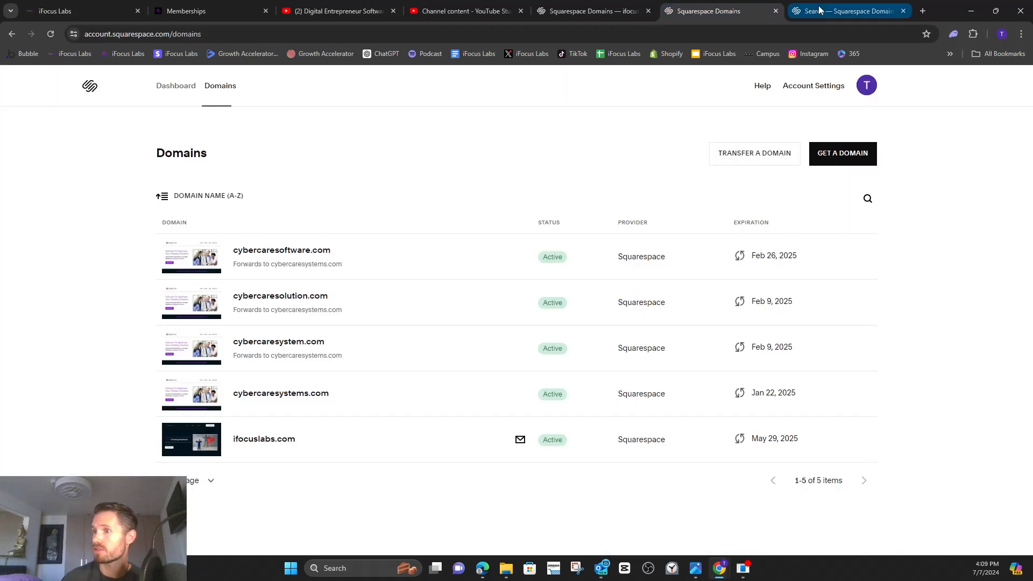
{"action": "left_click", "coordinate": [592, 11]}
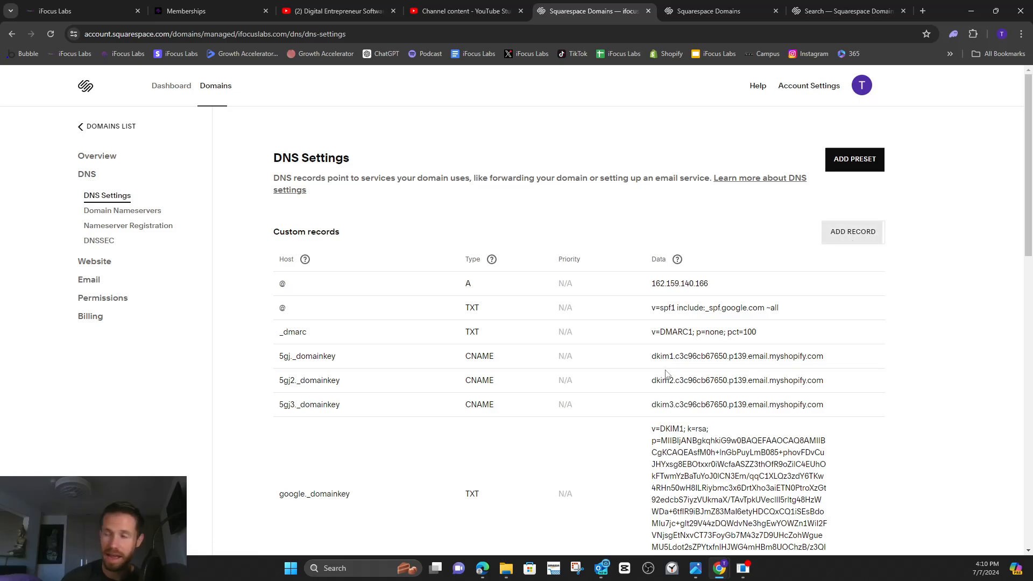
{"action": "scroll", "coordinate": [523, 407], "scroll_direction": "down", "scroll_amount": 2}
{"action": "scroll", "coordinate": [523, 406], "scroll_direction": "down", "scroll_amount": 9}
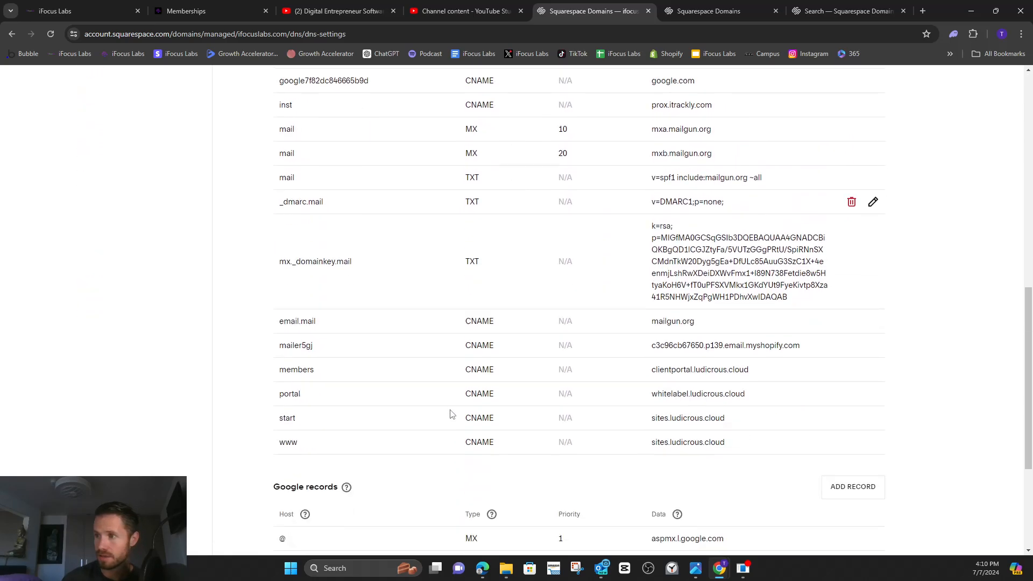
{"action": "scroll", "coordinate": [384, 399], "scroll_direction": "up", "scroll_amount": 3}
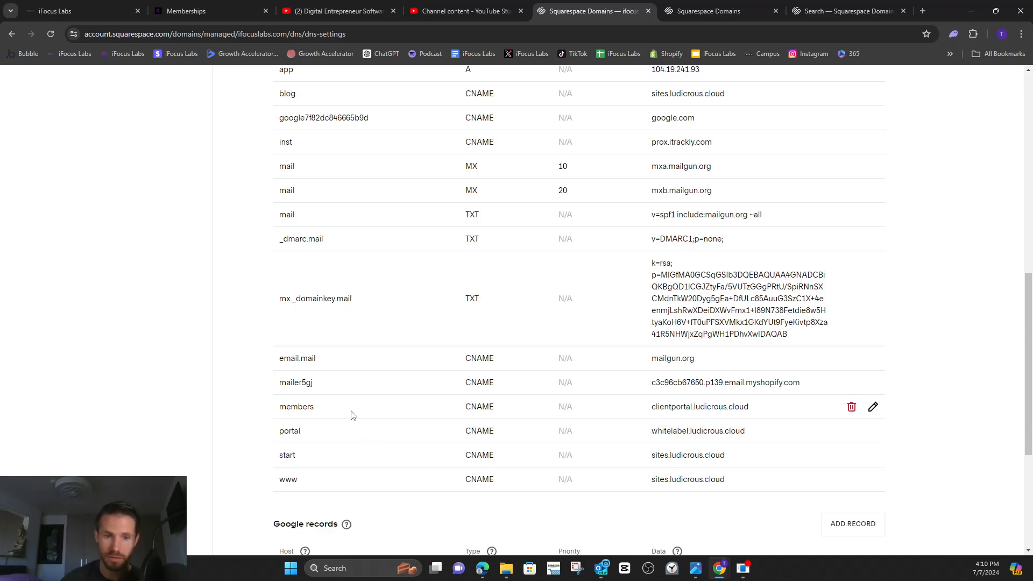
{"action": "scroll", "coordinate": [925, 304], "scroll_direction": "up", "scroll_amount": 10}
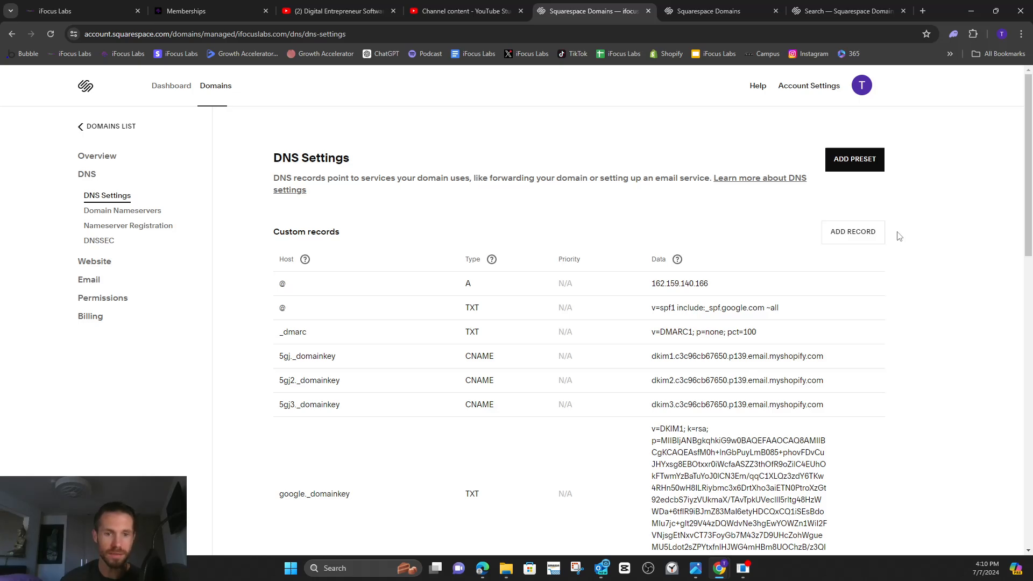
{"action": "left_click", "coordinate": [862, 235]}
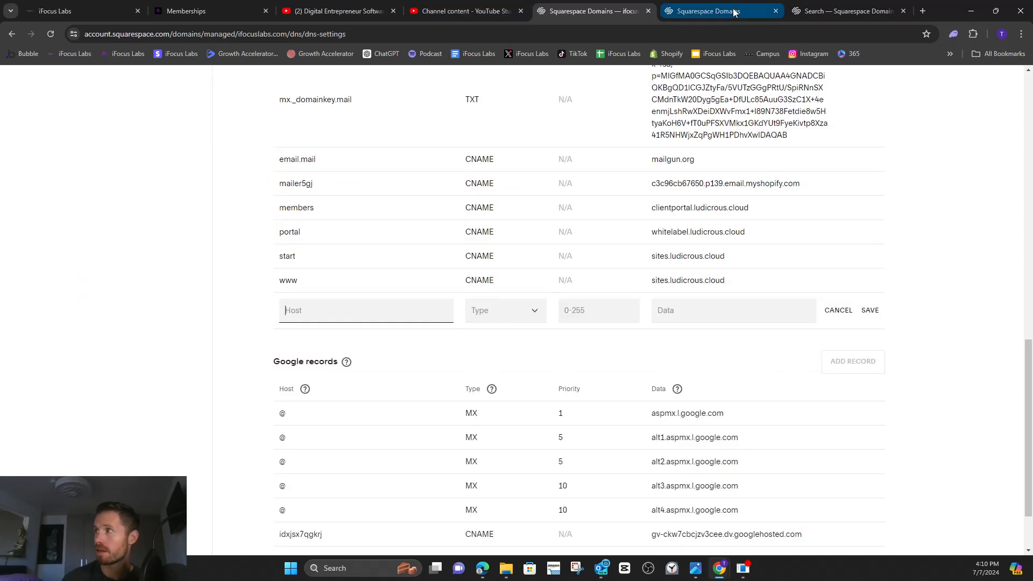
Copy the host value onboarding from the iFocus Labs portal into the new Squarespace record and set its type to CNAME.
{"action": "left_click", "coordinate": [78, 12]}
{"action": "left_click", "coordinate": [533, 316]}
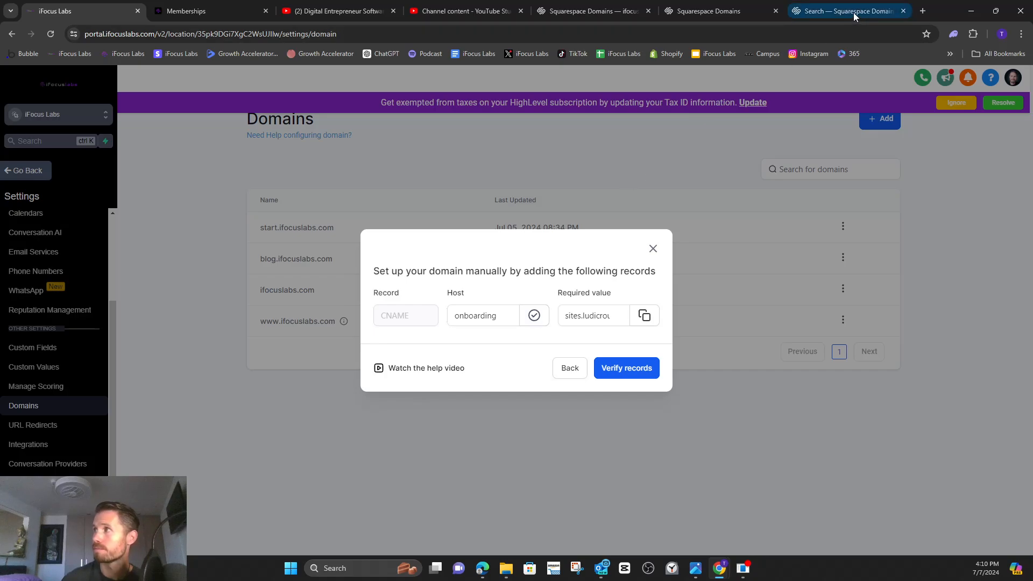
{"action": "left_click", "coordinate": [591, 11]}
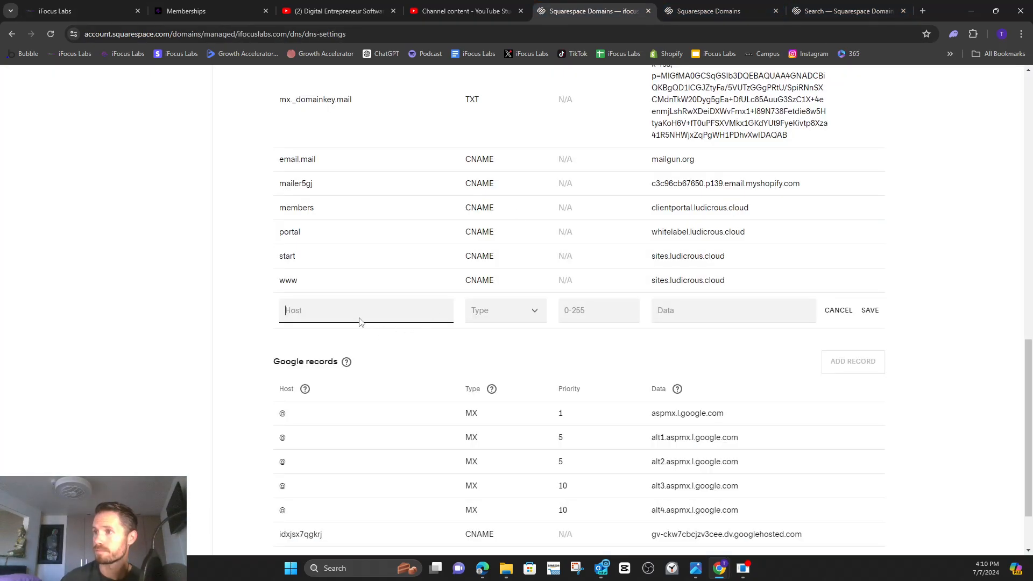
{"action": "key", "text": "ctrl+v"}
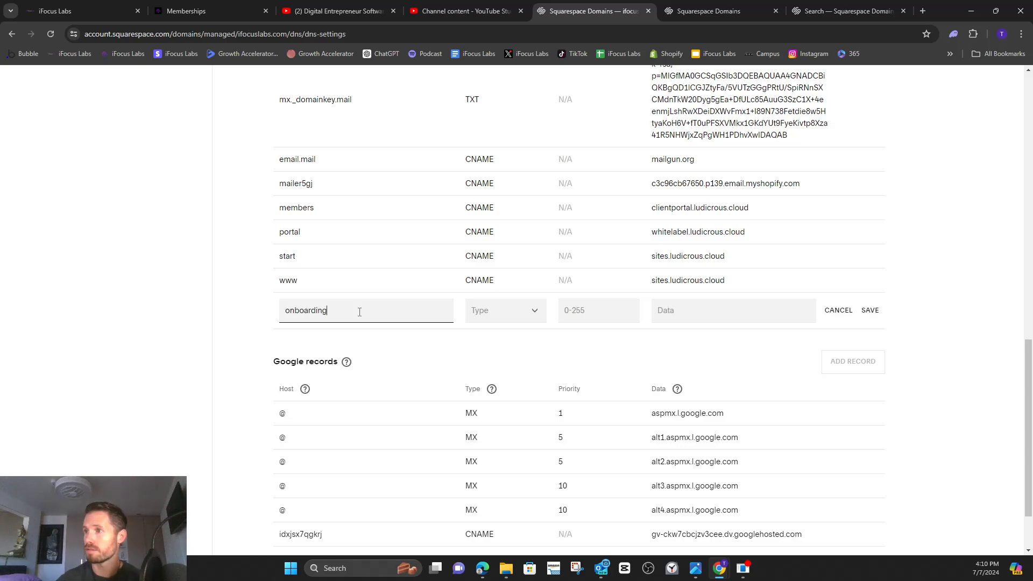
{"action": "left_click", "coordinate": [530, 317]}
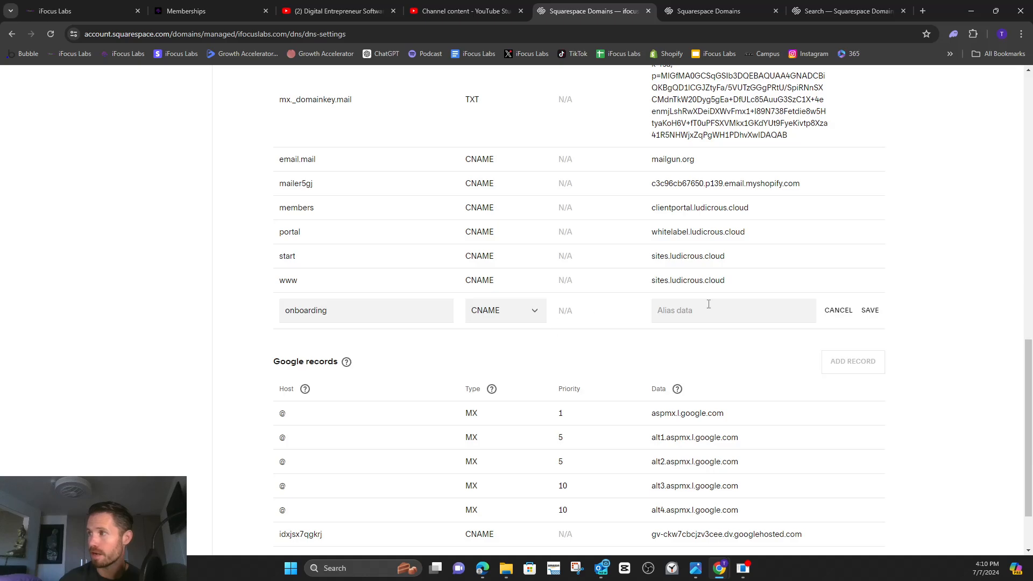
Copy the portal's required value sites.ludicrous.cloud into the onboarding record's data in Squarespace and save the record.
{"action": "left_click", "coordinate": [71, 11]}
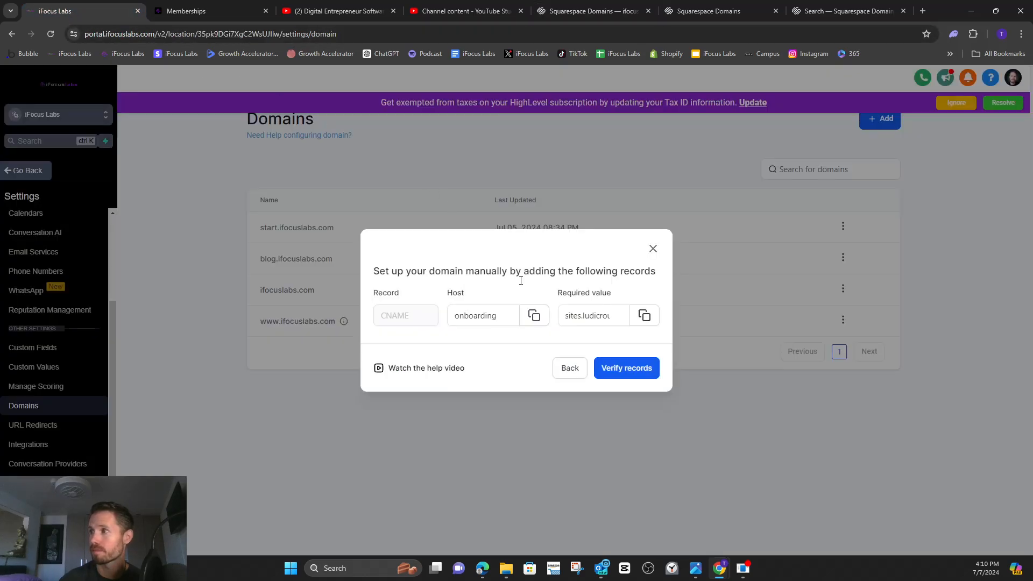
{"action": "left_click", "coordinate": [644, 316]}
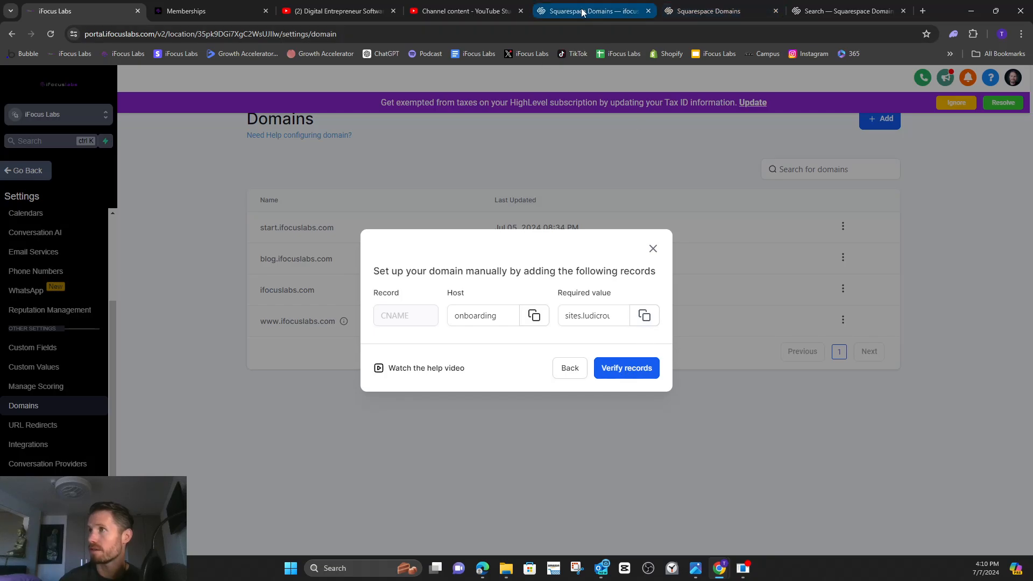
{"action": "left_click", "coordinate": [609, 11]}
{"action": "left_click", "coordinate": [687, 313]}
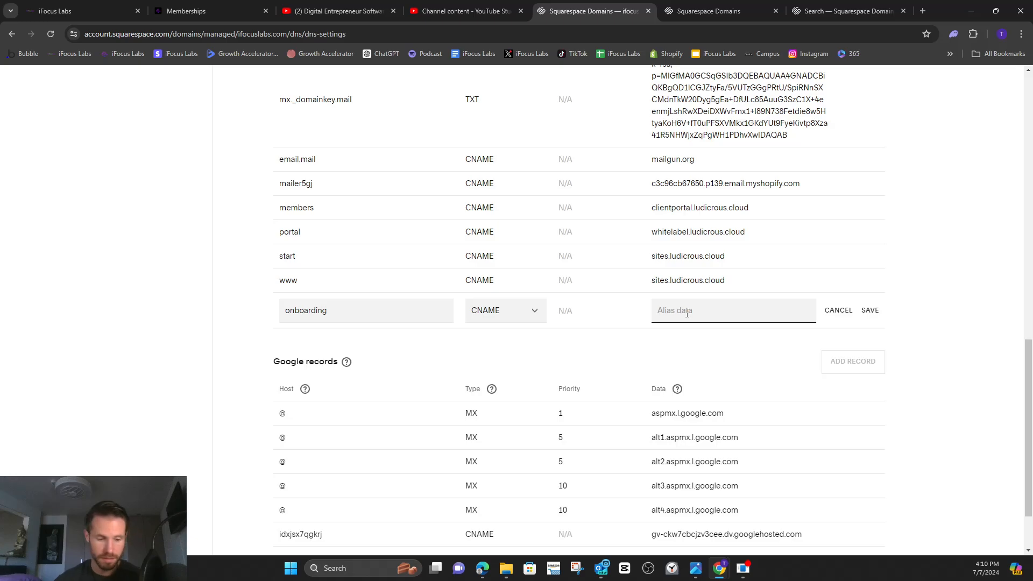
{"action": "key", "text": "ctrl+v"}
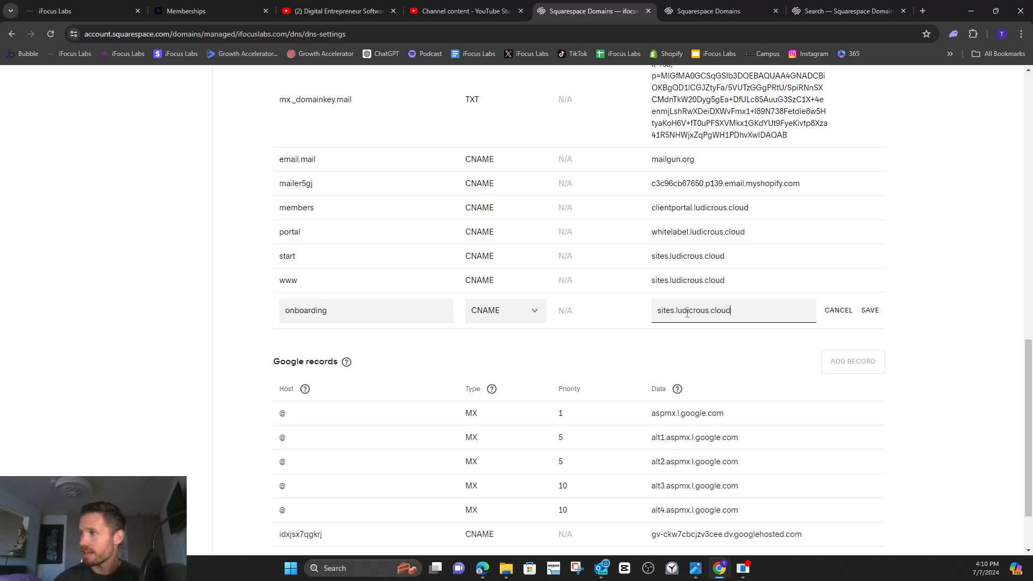
{"action": "left_click", "coordinate": [870, 312]}
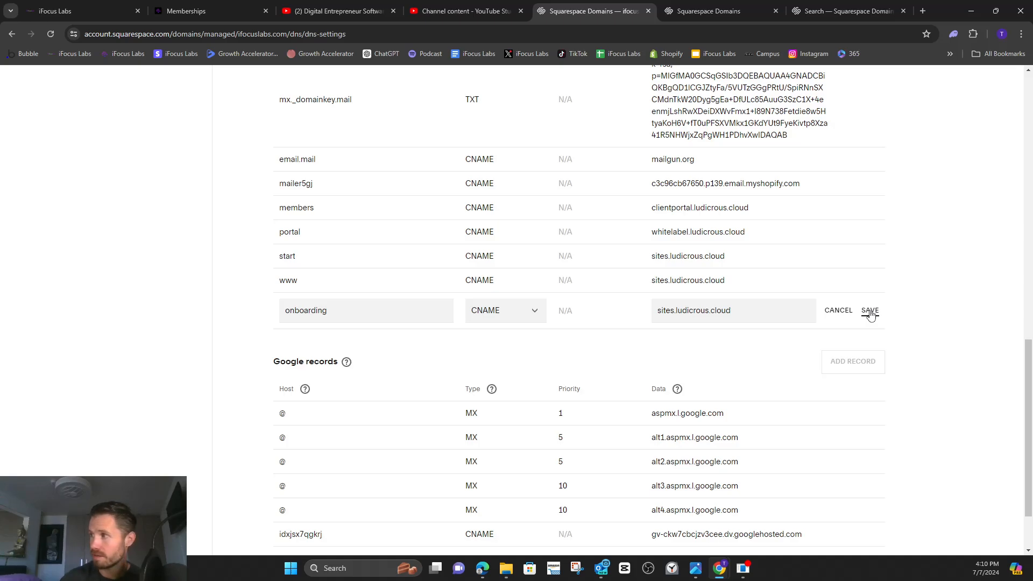
{"action": "left_click", "coordinate": [870, 312]}
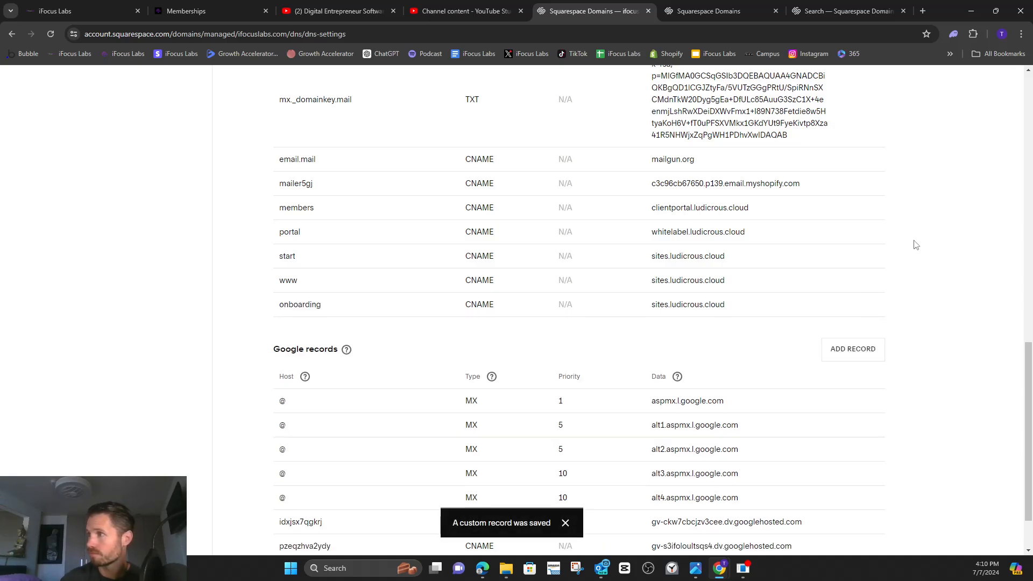
{"action": "scroll", "coordinate": [914, 244], "scroll_direction": "up", "scroll_amount": 3}
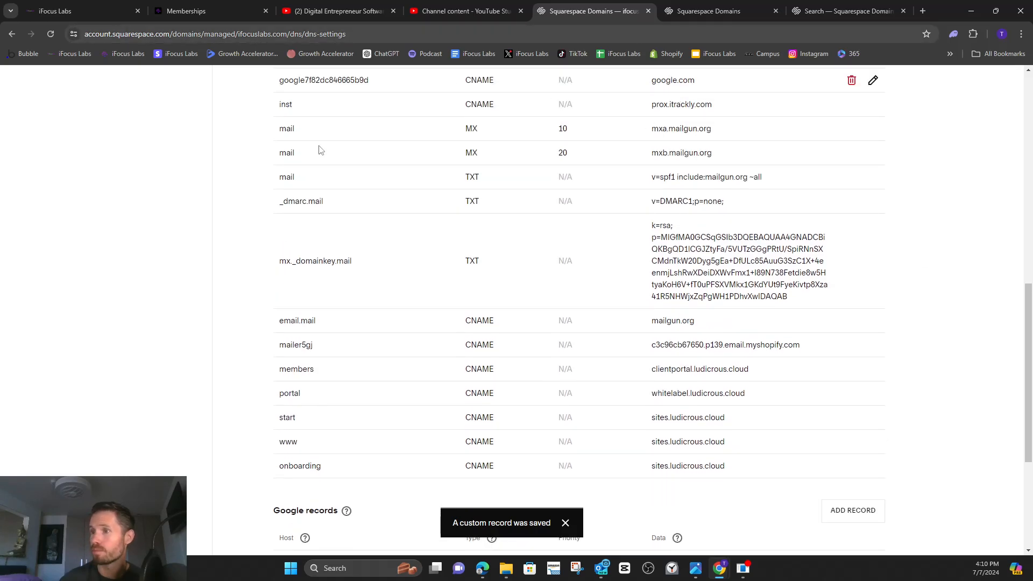
{"action": "scroll", "coordinate": [377, 242], "scroll_direction": "down", "scroll_amount": 1}
Return to the iFocus Labs portal, verify the records for onboarding.ifocuslabs.com and close the funnel linking dialog without choosing a funnel.
{"action": "left_click", "coordinate": [59, 11]}
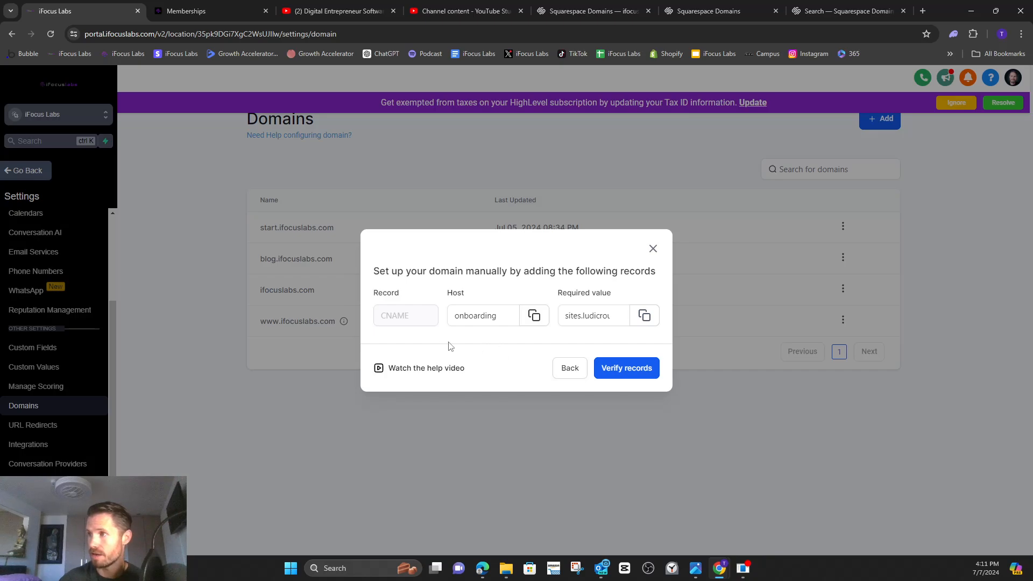
{"action": "left_click", "coordinate": [633, 373]}
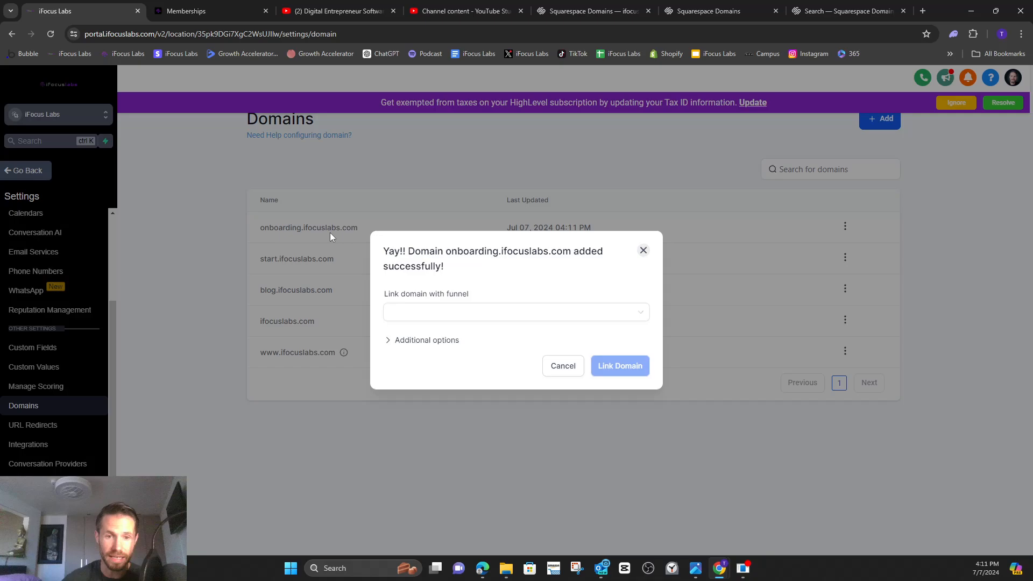
{"action": "left_click", "coordinate": [430, 317]}
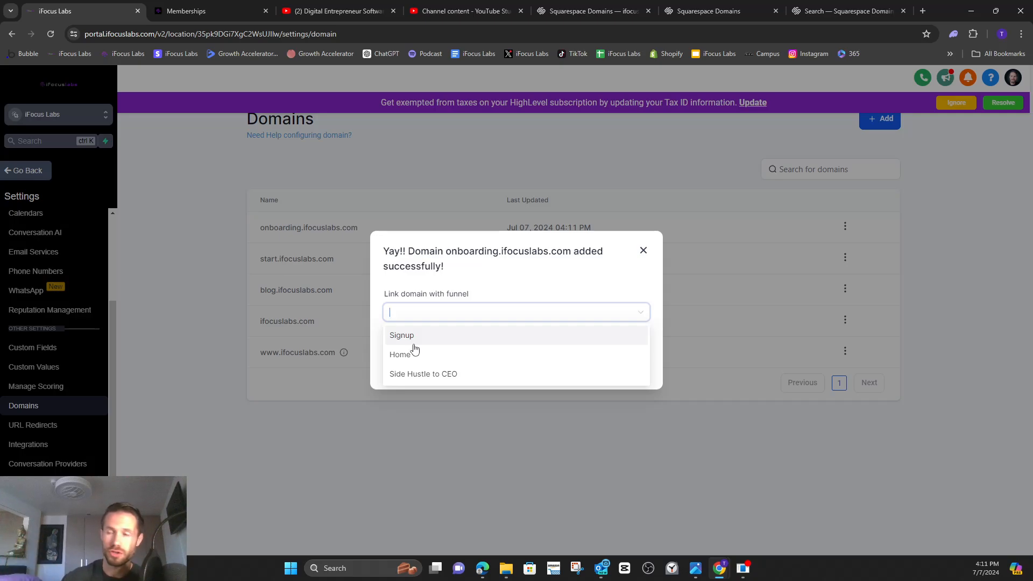
{"action": "left_click", "coordinate": [644, 251]}
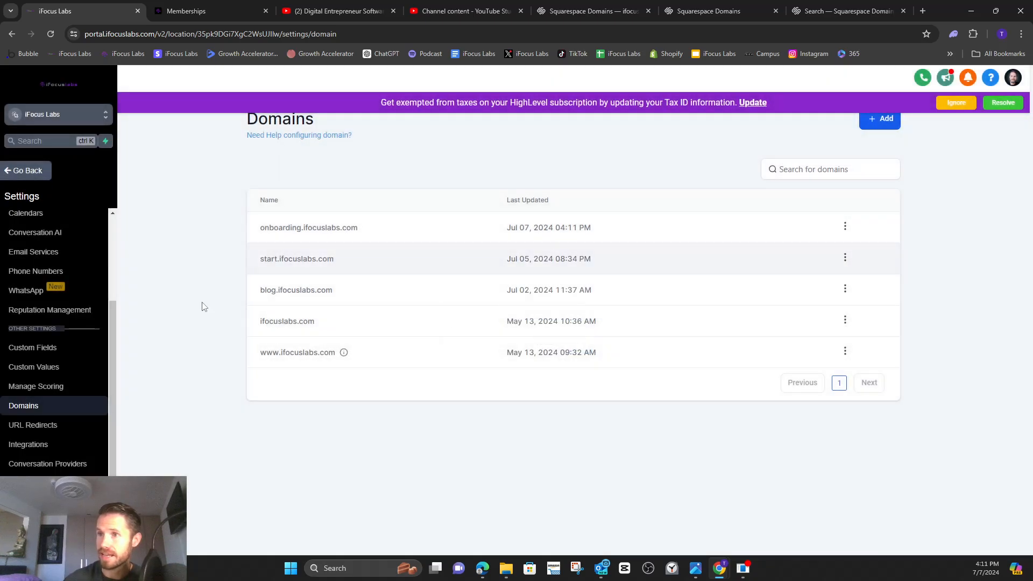
Leave the settings and open the client portal's Domain Setup page for the Memberships communities.
{"action": "left_click", "coordinate": [19, 175]}
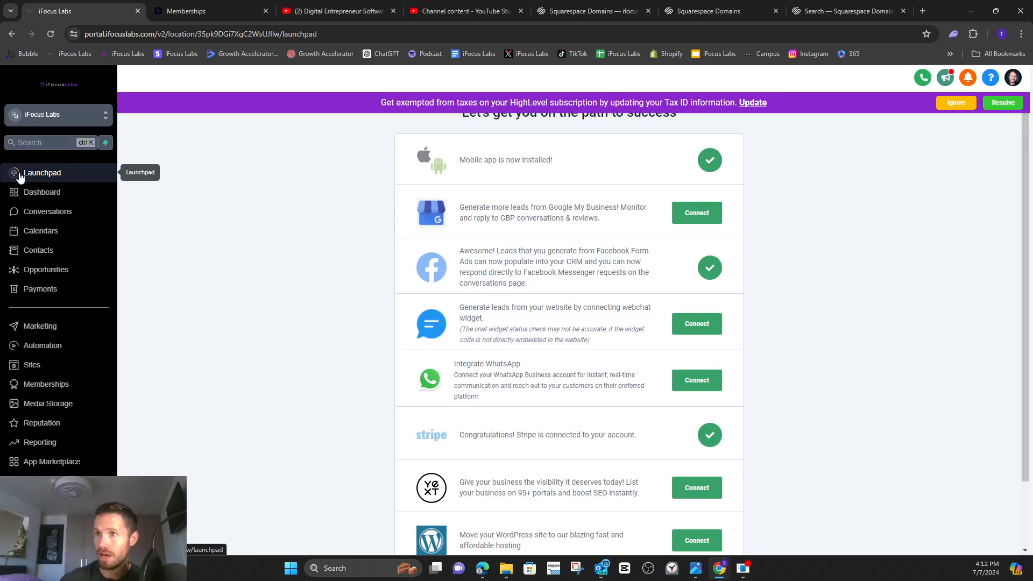
{"action": "left_click", "coordinate": [49, 388]}
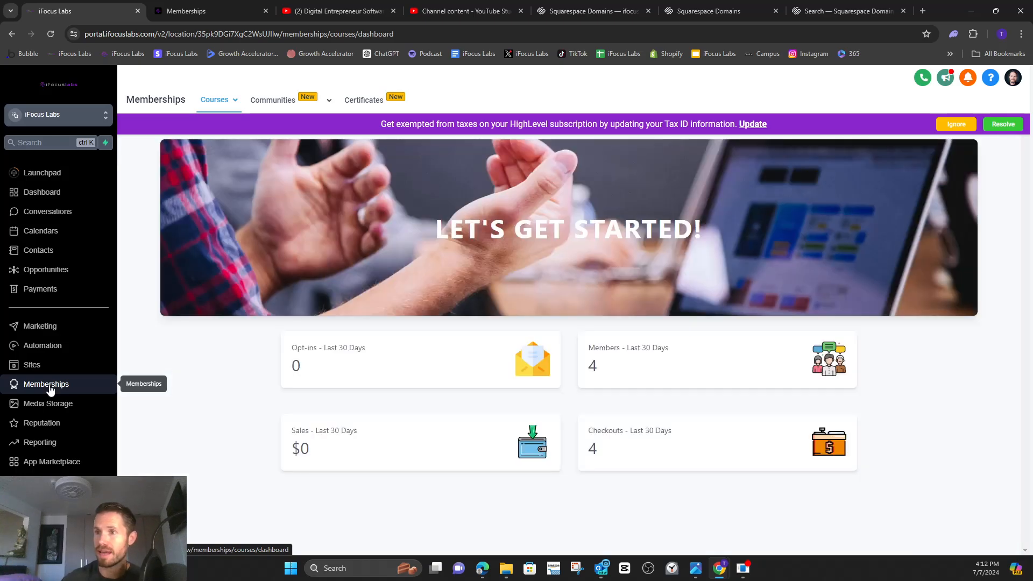
{"action": "mouse_move", "coordinate": [285, 102]}
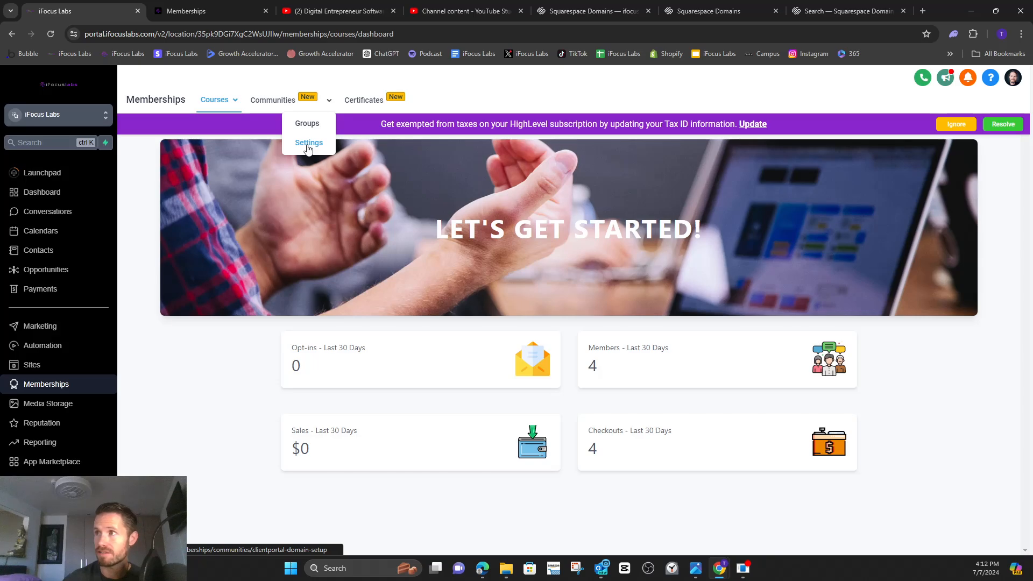
{"action": "left_click", "coordinate": [308, 143]}
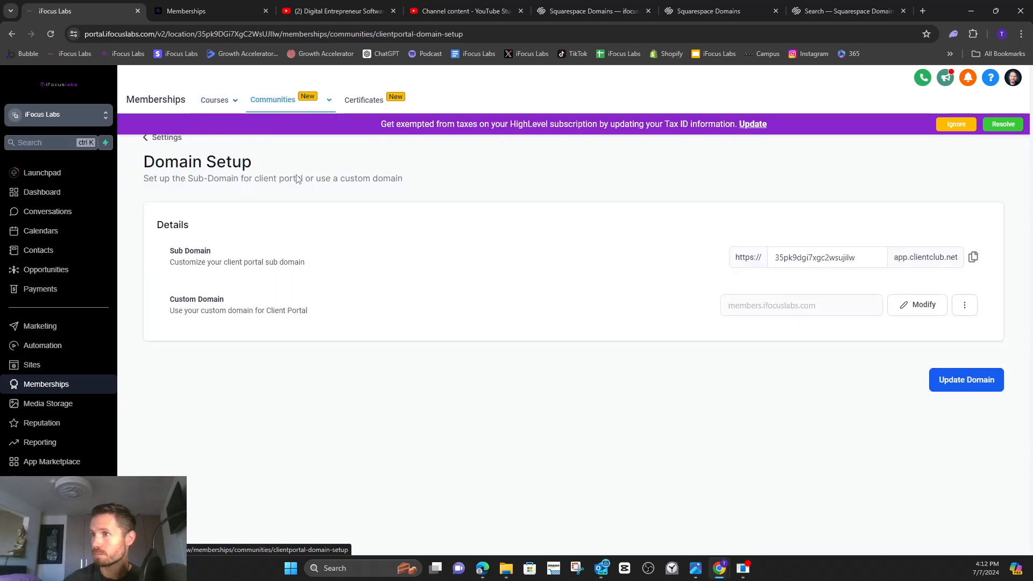